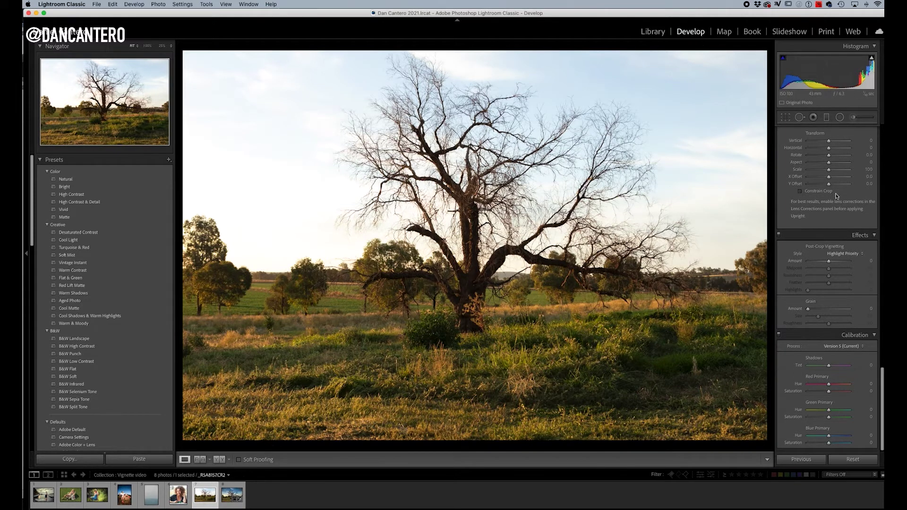
Enable lens profile corrections on the tree photo and compare the result with the uncorrected version
{"action": "scroll", "coordinate": [810, 268], "scroll_direction": "up", "scroll_amount": 5}
{"action": "scroll", "coordinate": [809, 268], "scroll_direction": "up", "scroll_amount": 8}
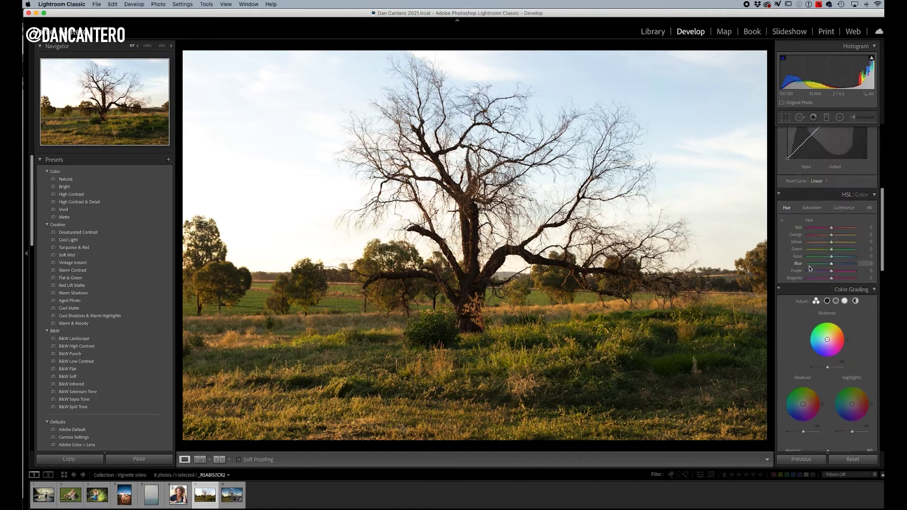
{"action": "scroll", "coordinate": [810, 269], "scroll_direction": "down", "scroll_amount": 8}
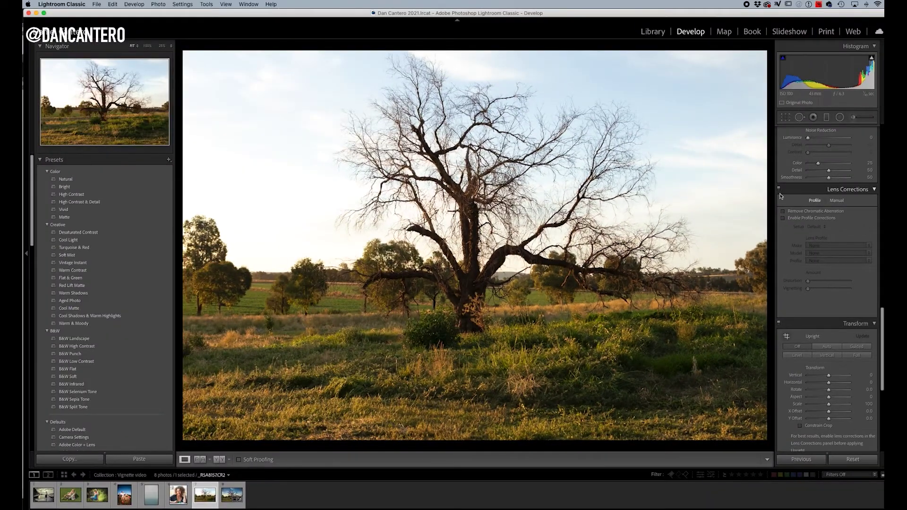
{"action": "left_click", "coordinate": [783, 218]}
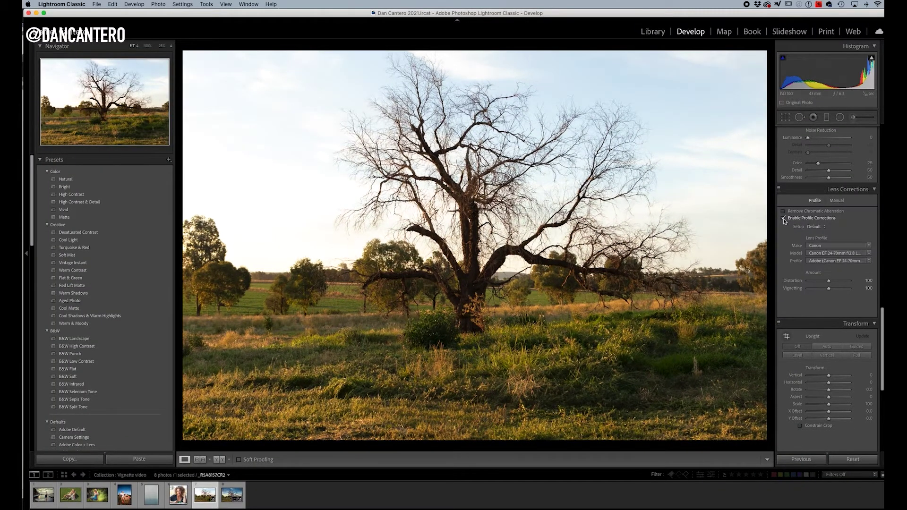
{"action": "left_click", "coordinate": [784, 219]}
{"action": "left_click", "coordinate": [783, 219]}
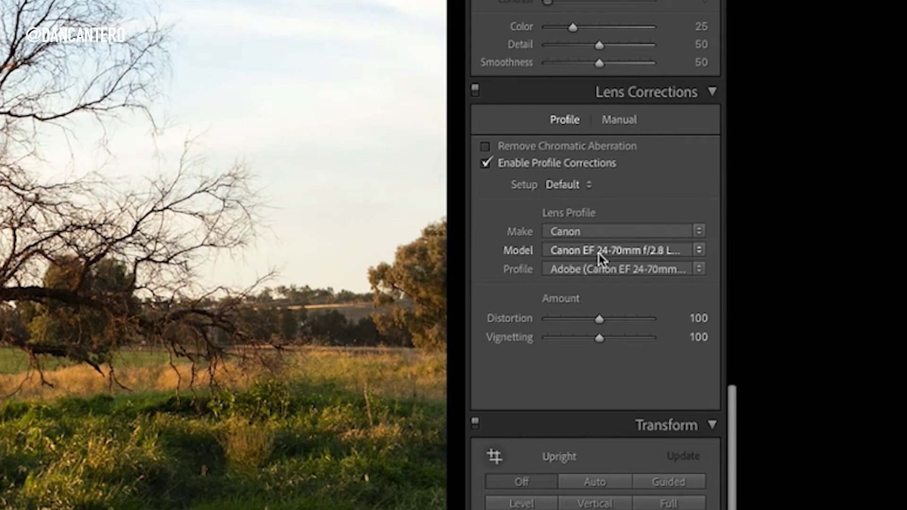
Examine the available lens models and makes for the correction profile, and compare the tree photo with and without profile corrections
{"action": "left_click", "coordinate": [626, 254]}
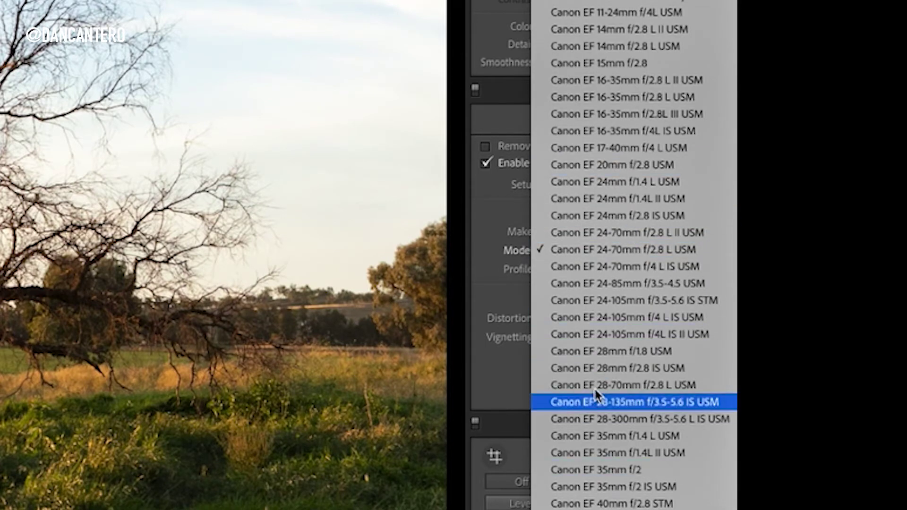
{"action": "left_click", "coordinate": [502, 305]}
{"action": "left_click", "coordinate": [558, 230]}
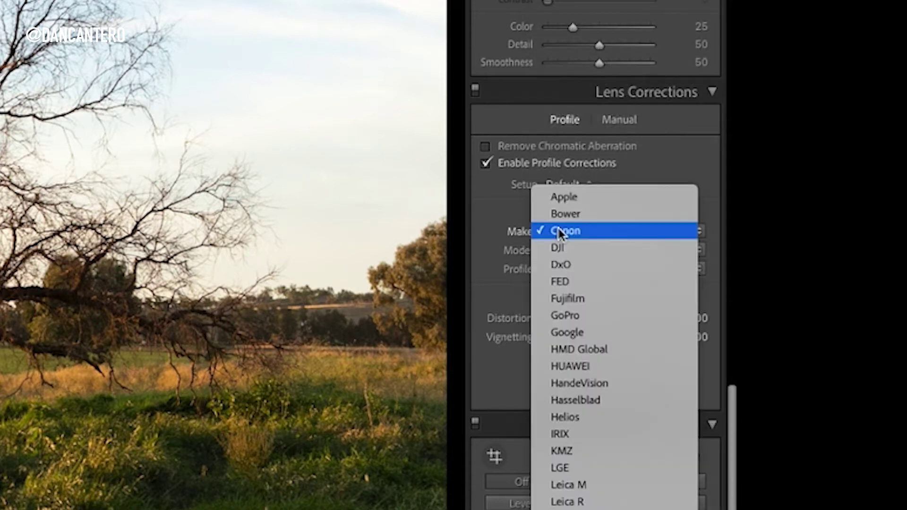
{"action": "left_click", "coordinate": [494, 246]}
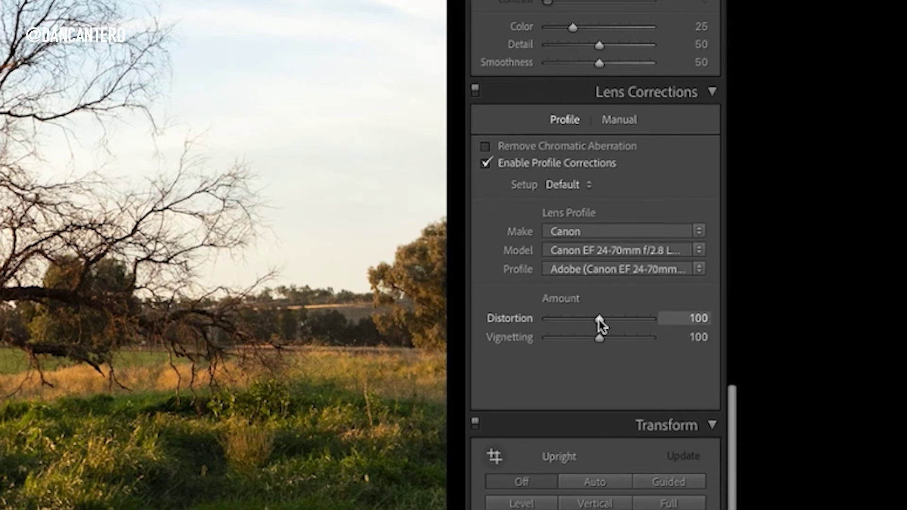
{"action": "left_click", "coordinate": [529, 163]}
{"action": "left_click", "coordinate": [528, 163]}
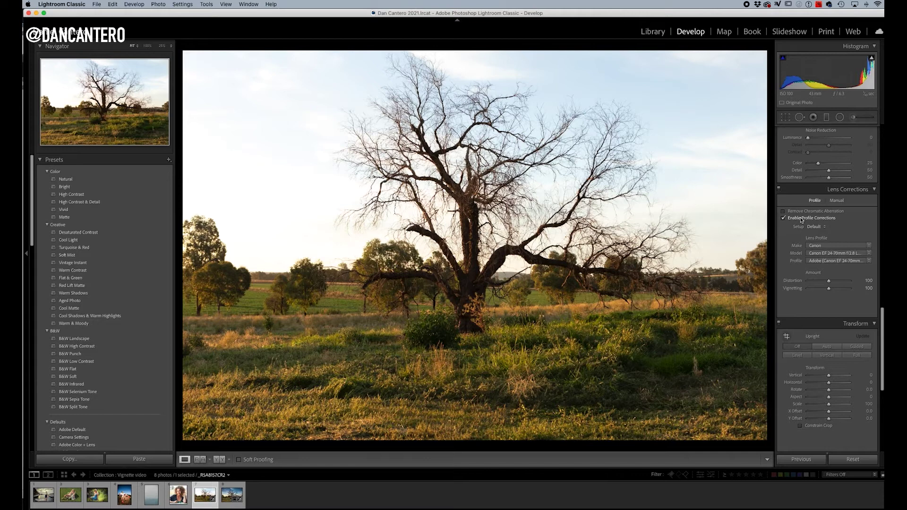
Try a post-crop vignetting amount of -14 on the tree photo and reset the amount to its default
{"action": "scroll", "coordinate": [801, 221], "scroll_direction": "down", "scroll_amount": 10}
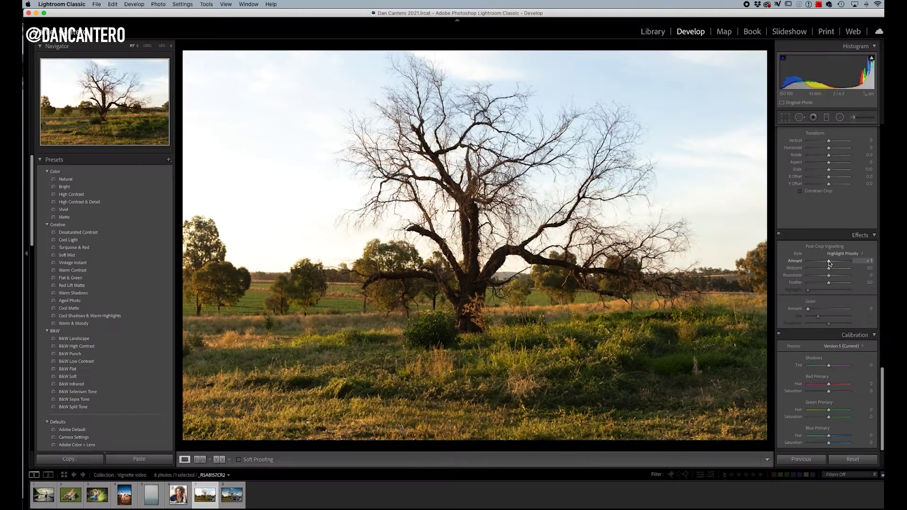
{"action": "left_click_drag", "start_coordinate": [640, 140], "coordinate": [666, 148]}
{"action": "left_click_drag", "start_coordinate": [837, 264], "coordinate": [826, 265]}
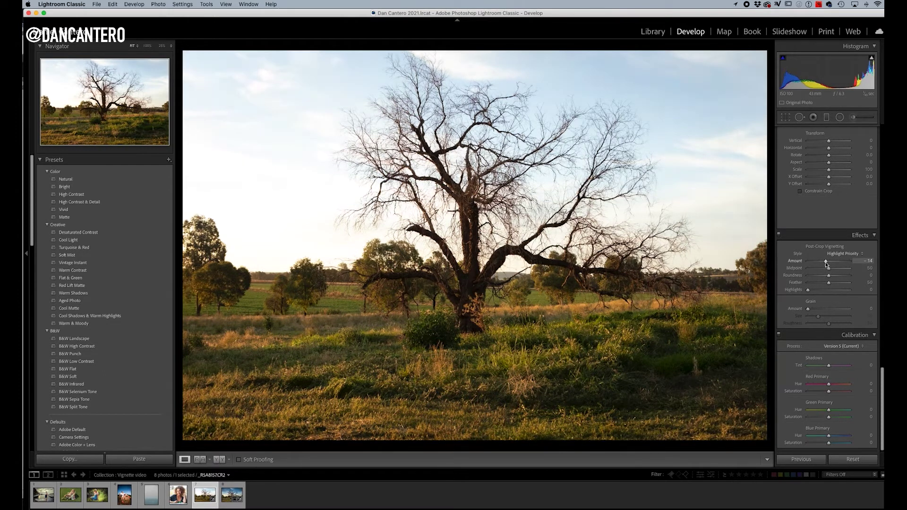
{"action": "double_click", "coordinate": [826, 263]}
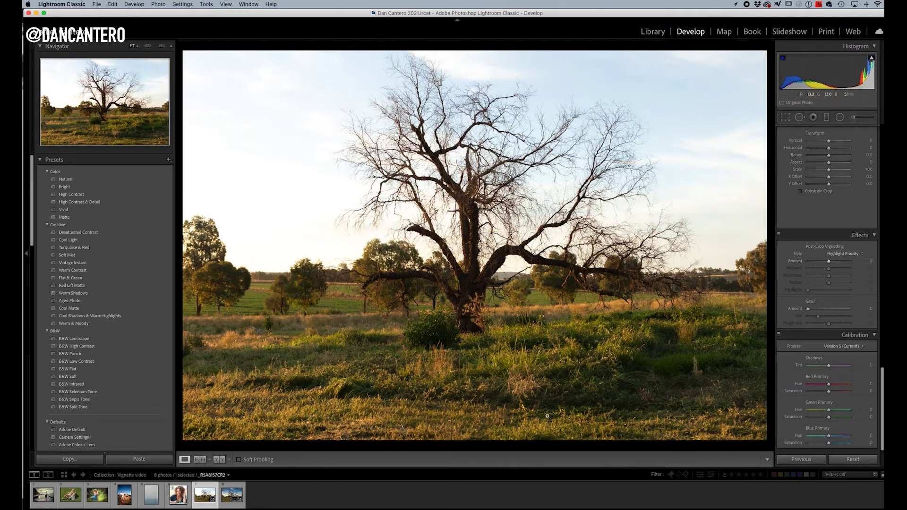
Set the post-crop vignetting amount to -43 on the portrait of the curly-haired woman and compare before and after
{"action": "left_click", "coordinate": [179, 495]}
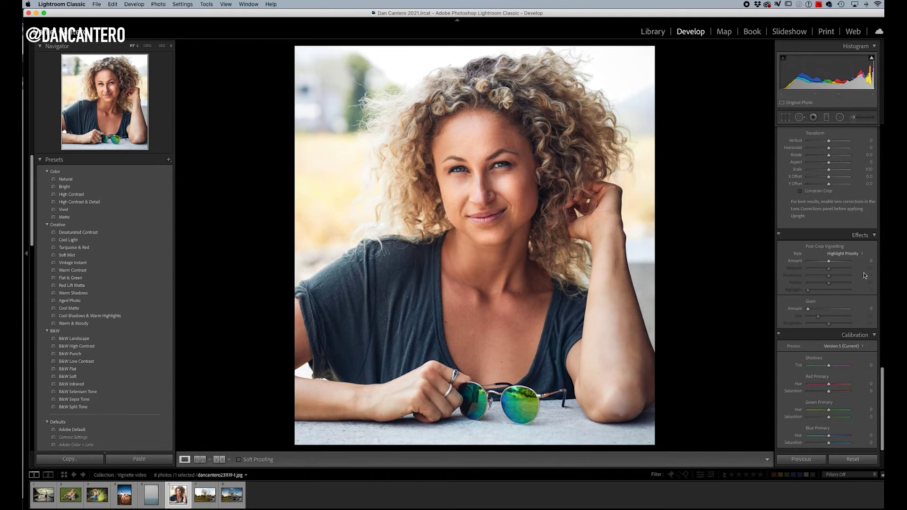
{"action": "left_click_drag", "start_coordinate": [830, 265], "coordinate": [821, 264]}
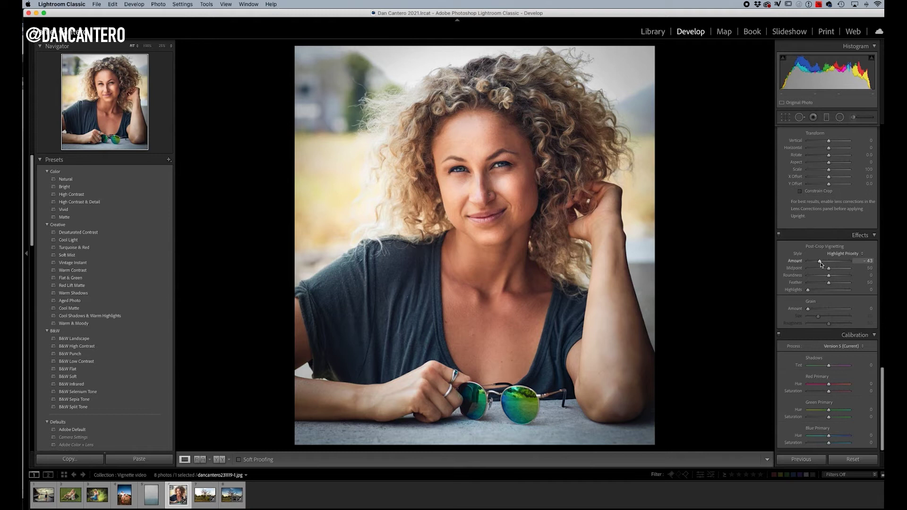
{"action": "key", "text": "backslash"}
{"action": "key", "text": "backslash"}
{"action": "key", "text": "backslash"}
{"action": "key", "text": "backslash"}
{"action": "key", "text": "backslash"}
{"action": "key", "text": "backslash"}
Set the post-crop vignetting amount to -24 on the photo of the woman in the lawn chair and compare before and after
{"action": "left_click", "coordinate": [124, 500]}
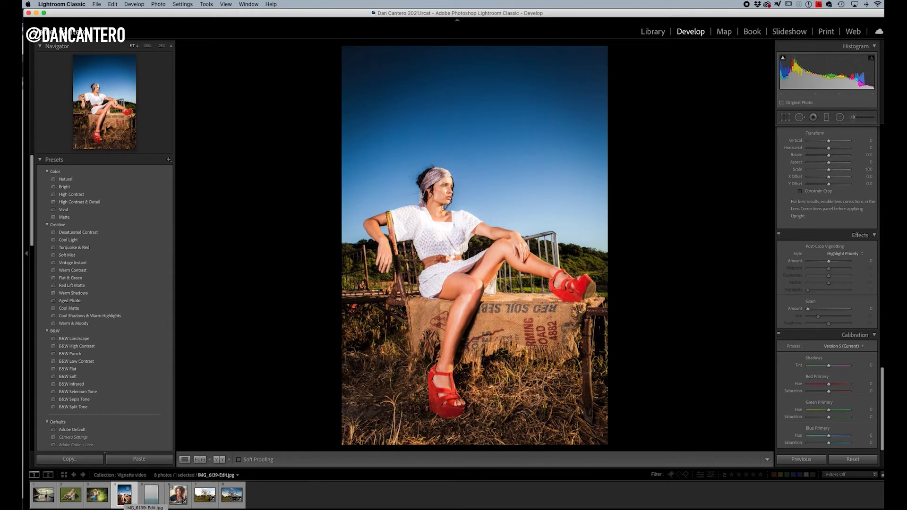
{"action": "left_click", "coordinate": [101, 499]}
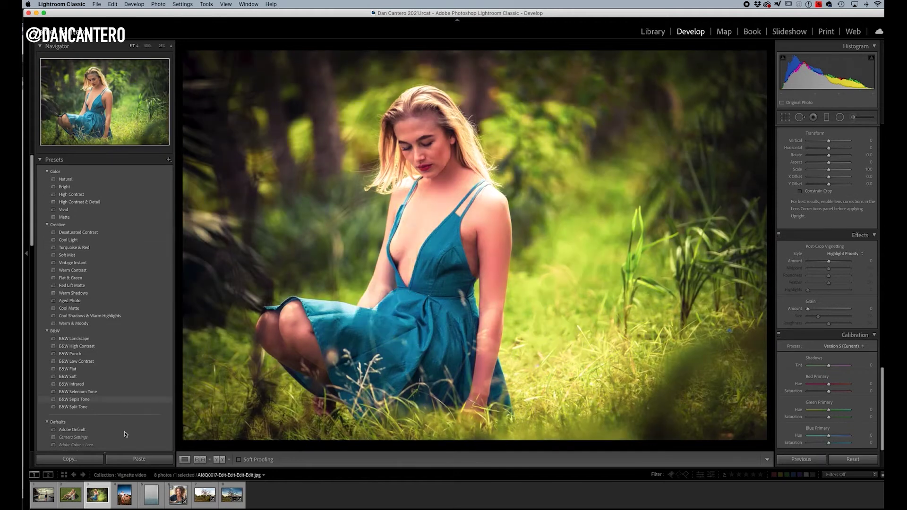
{"action": "left_click", "coordinate": [72, 497]}
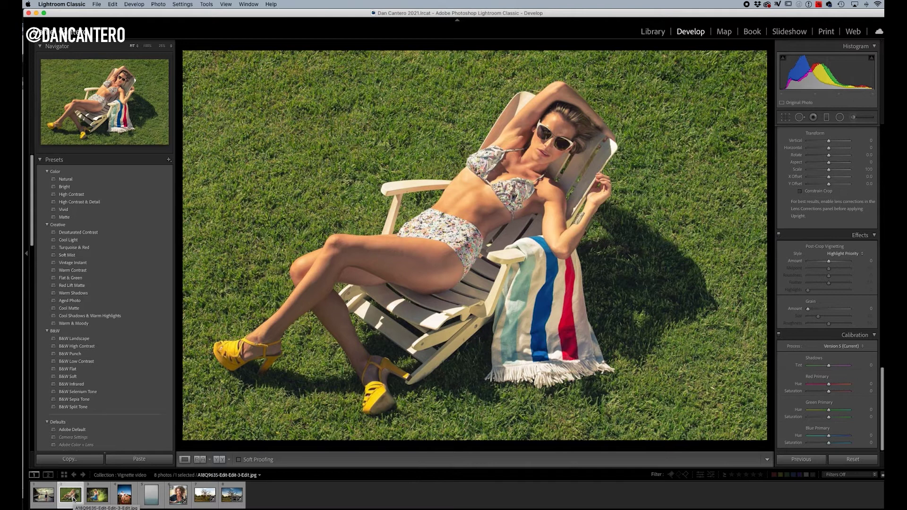
{"action": "left_click_drag", "start_coordinate": [829, 263], "coordinate": [824, 263]}
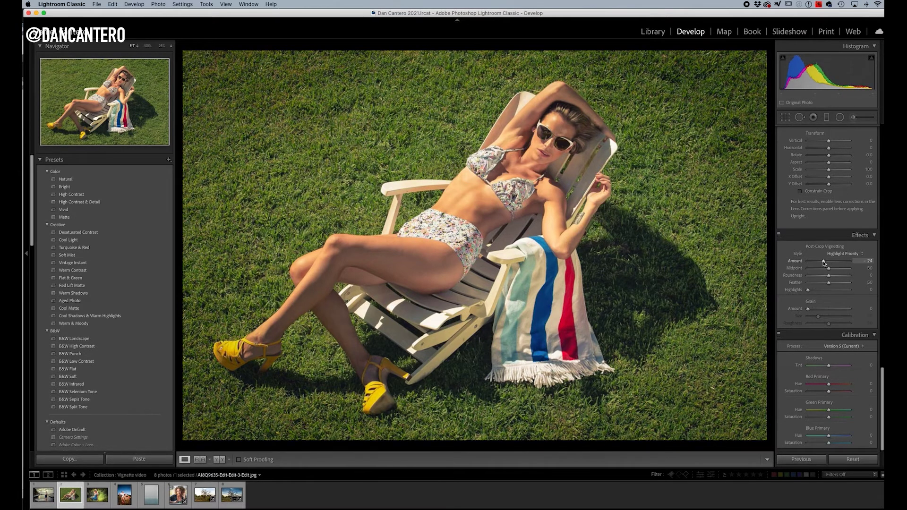
{"action": "key", "text": "backslash"}
{"action": "key", "text": "backslash"}
{"action": "key", "text": "backslash"}
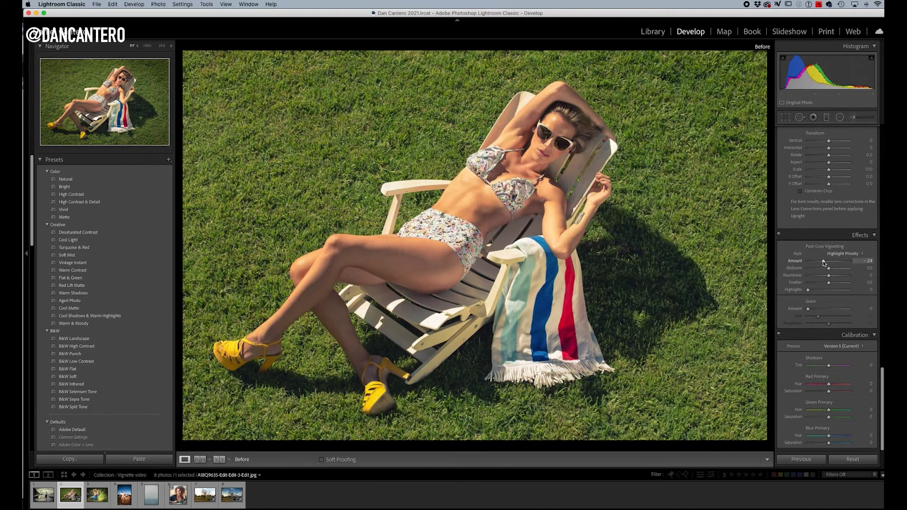
{"action": "key", "text": "backslash"}
{"action": "key", "text": "backslash"}
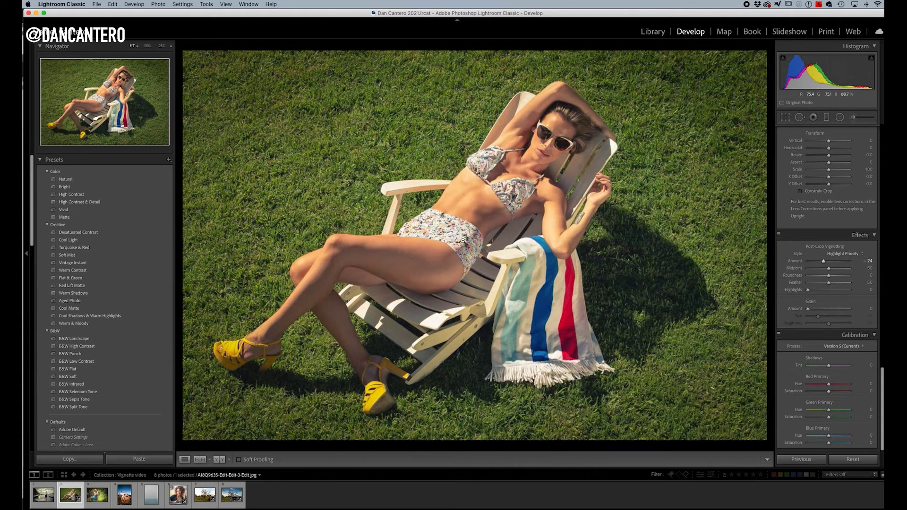
Draw a tall elliptical Radial Filter centred on the woman in the ocean pool photo and enlarge it to surround her
{"action": "left_click", "coordinate": [49, 495]}
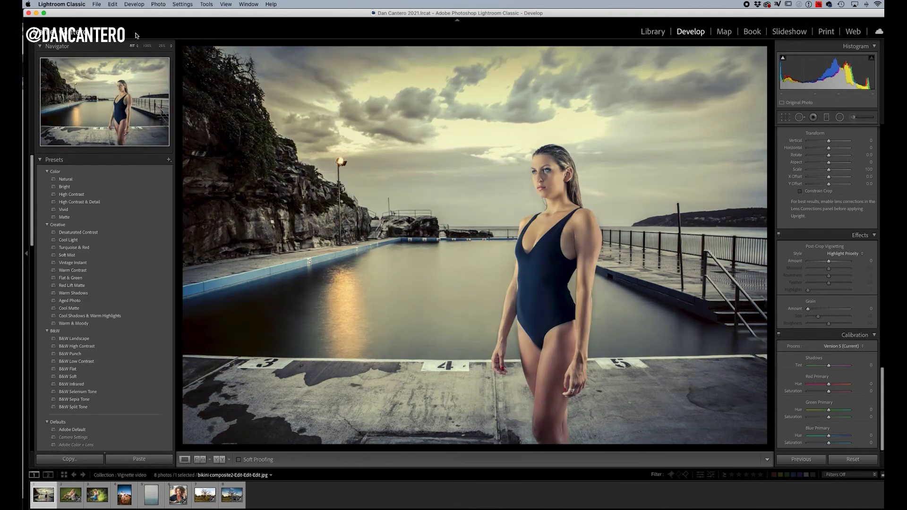
{"action": "left_click", "coordinate": [207, 4]}
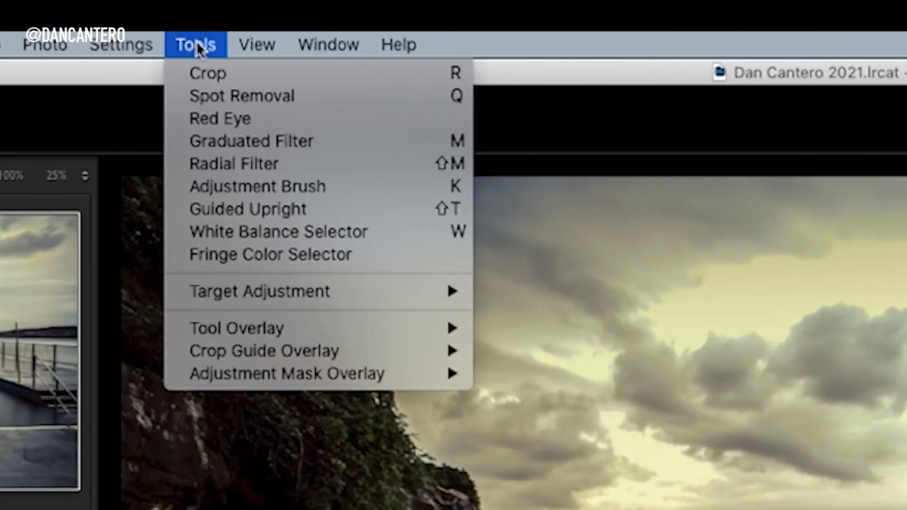
{"action": "left_click", "coordinate": [231, 169]}
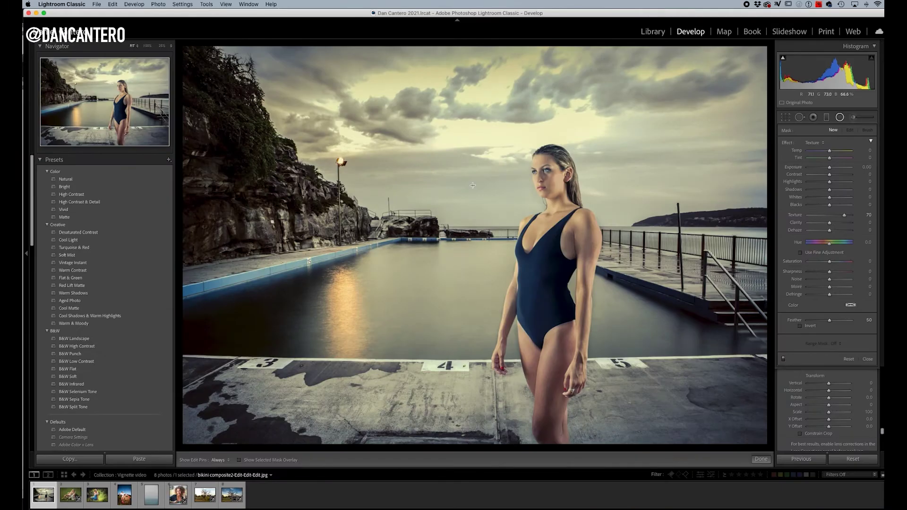
{"action": "left_click_drag", "start_coordinate": [494, 128], "coordinate": [580, 293]}
{"action": "left_click_drag", "start_coordinate": [512, 156], "coordinate": [553, 305]}
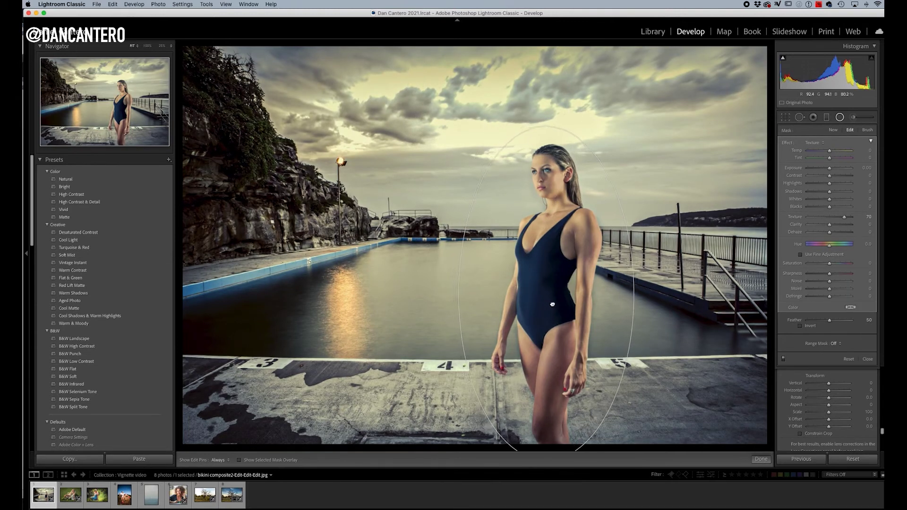
{"action": "left_click_drag", "start_coordinate": [634, 294], "coordinate": [642, 293]}
{"action": "left_click_drag", "start_coordinate": [547, 124], "coordinate": [547, 113]}
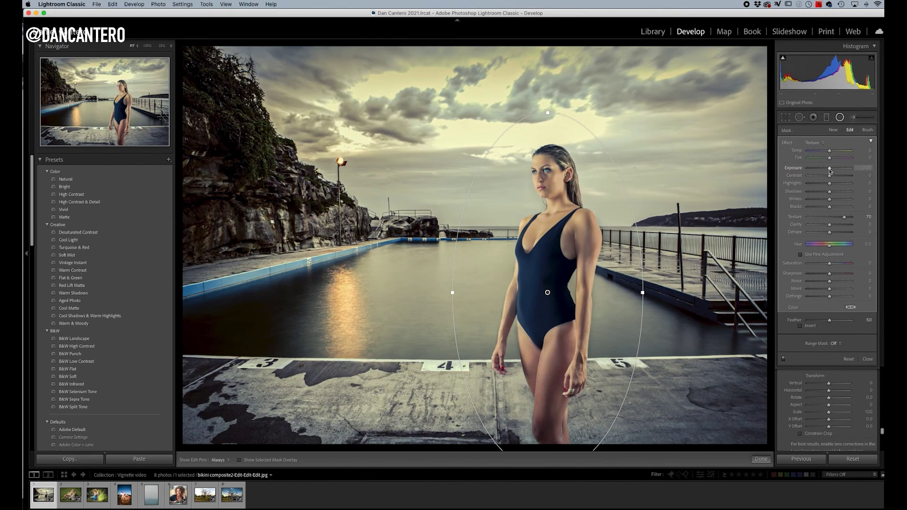
Set the radial filter's exposure to -0.70 to darken the pool photo's surroundings and close the filter
{"action": "left_click_drag", "start_coordinate": [830, 170], "coordinate": [826, 171]}
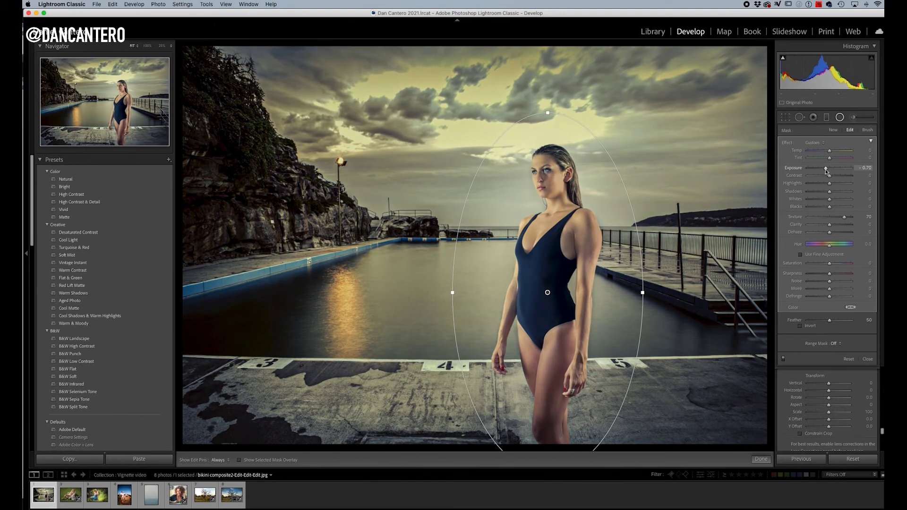
{"action": "key", "text": "shift+m"}
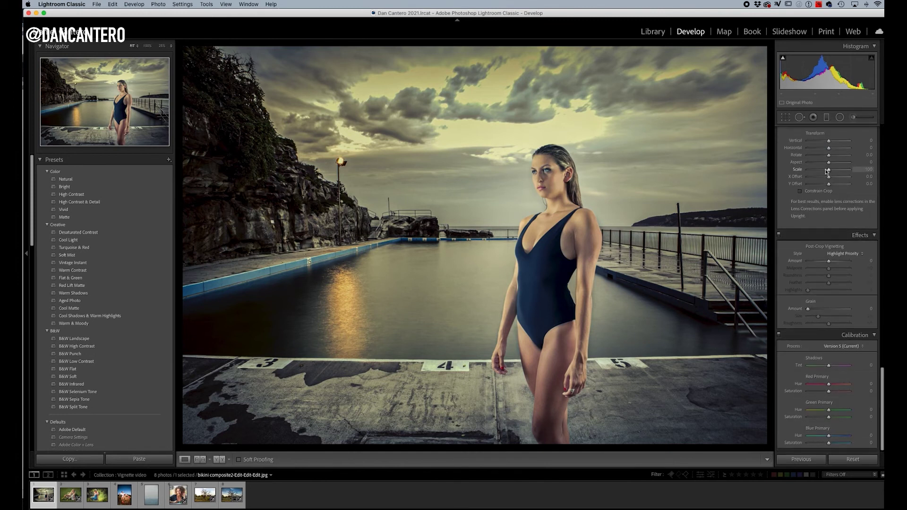